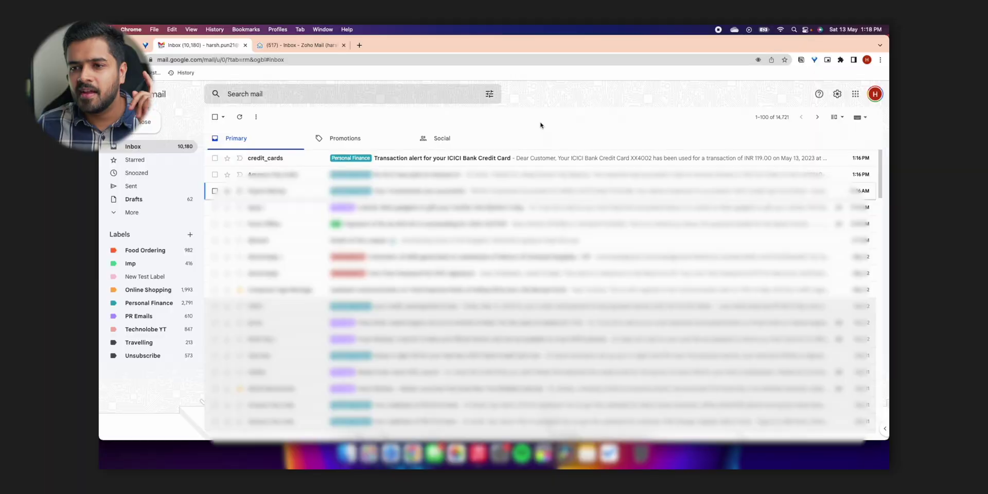
# Show only the emails filed under the Online Shopping label.
pyautogui.click(163, 289)
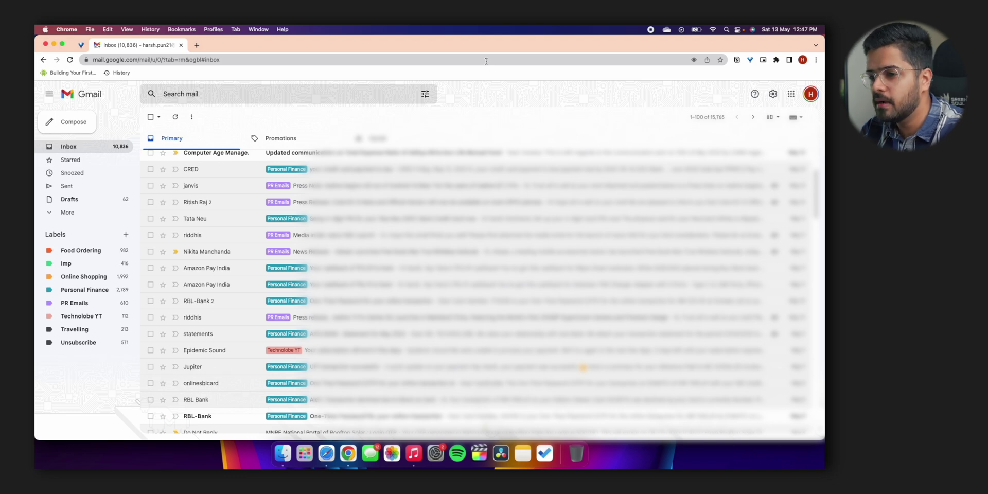
# Scroll through the Primary inbox to view the colour-coded label tags on emails.
pyautogui.scroll(-3, 337, 237)
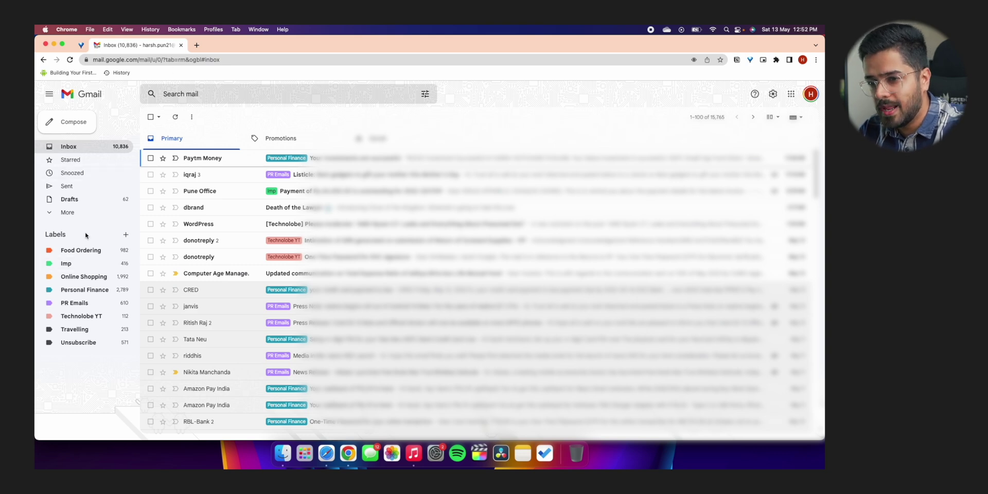
# Add a label called 'New Test Label', fixing the typo in its name.
pyautogui.click(126, 234)
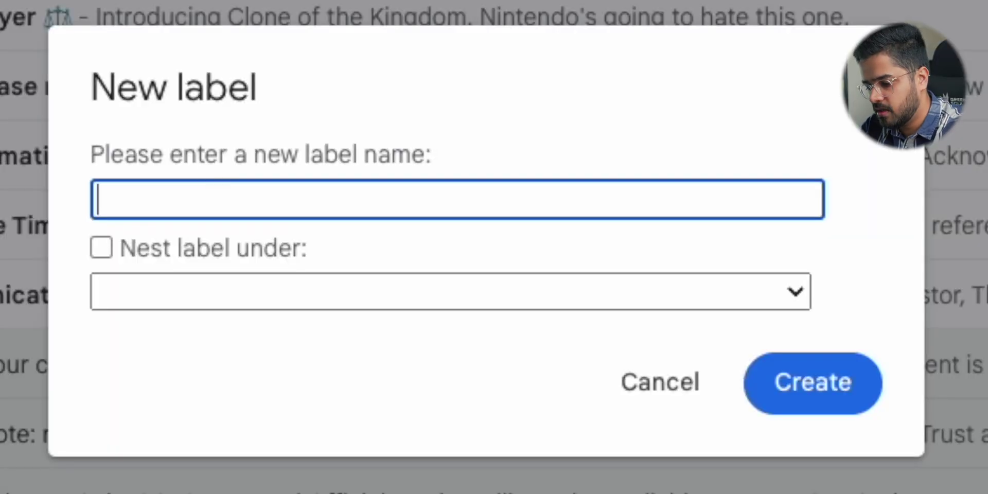
pyautogui.write('New Test Labekl')
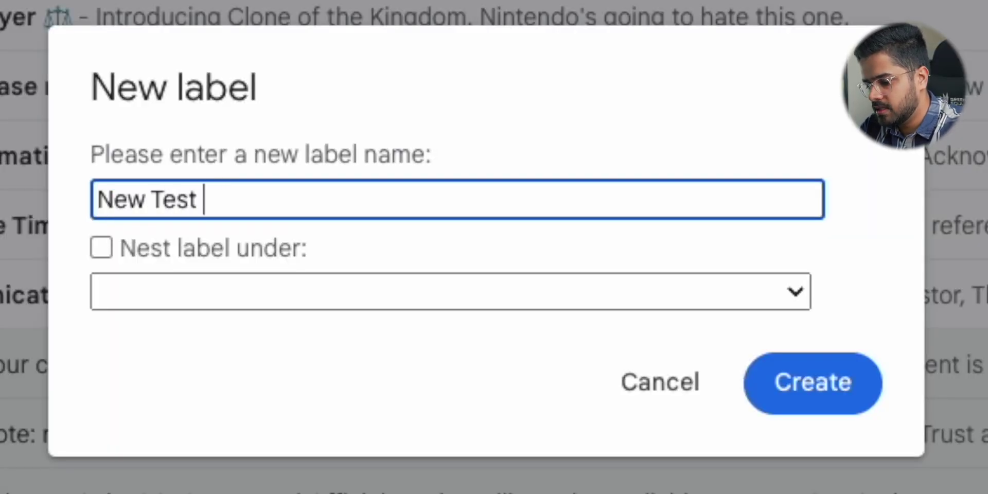
pyautogui.press('BackSpace')
pyautogui.press('BackSpace')
pyautogui.write('l')
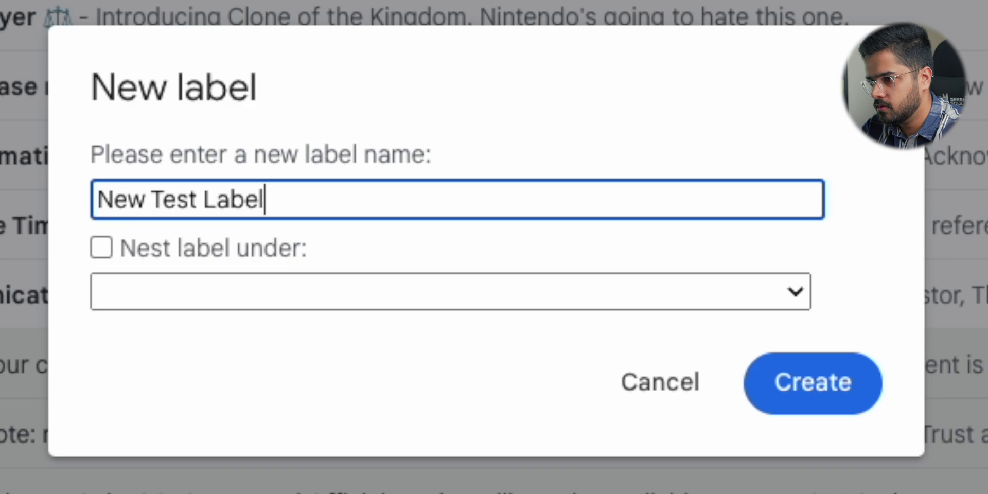
pyautogui.click(804, 390)
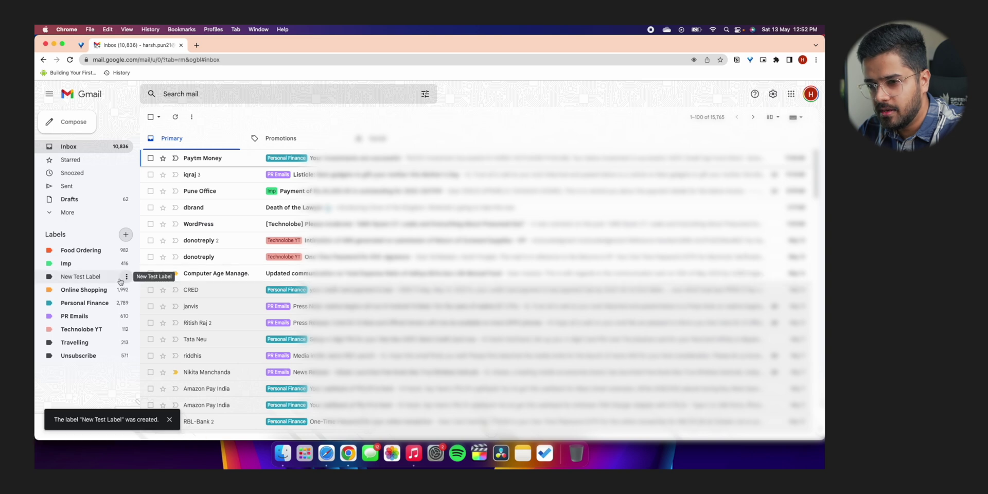
# Set New Test Label's custom colour to pink, then search mail for technolobe.com.
pyautogui.click(126, 278)
pyautogui.moveTo(170, 122)
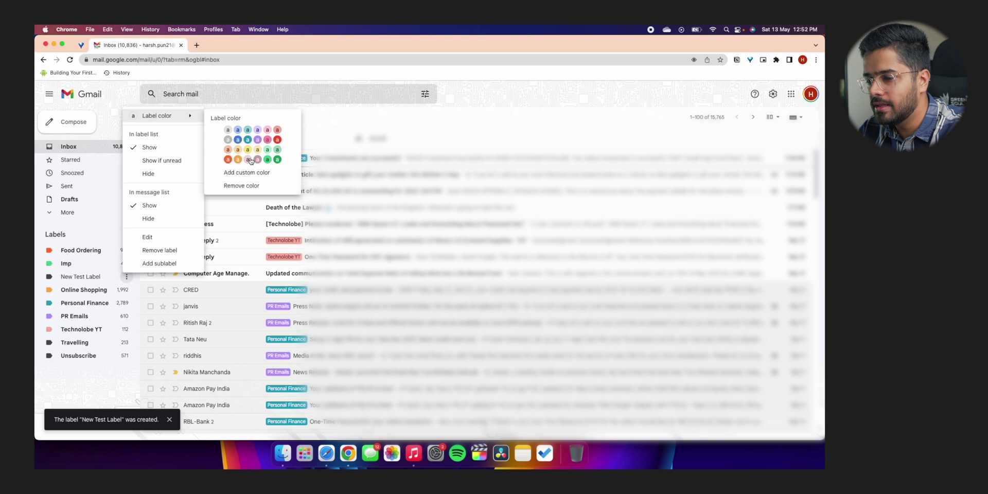
pyautogui.click(247, 173)
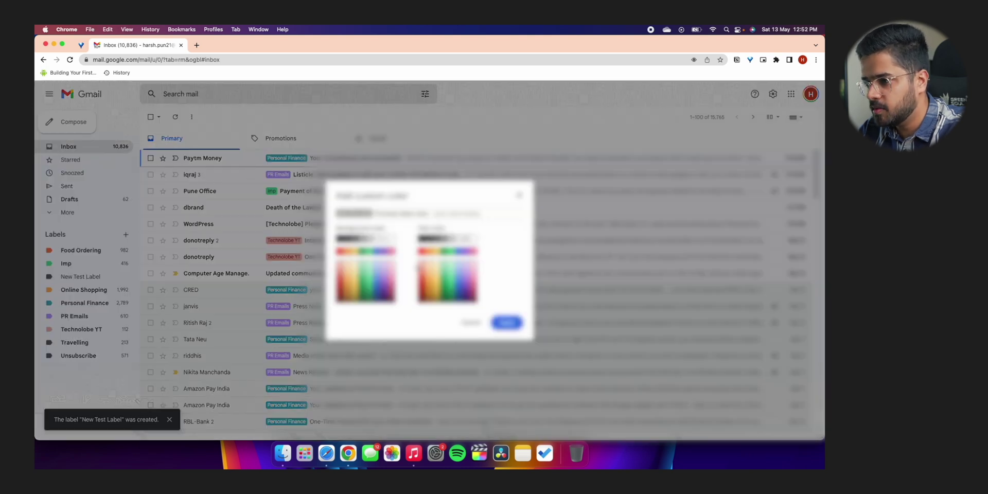
pyautogui.click(507, 323)
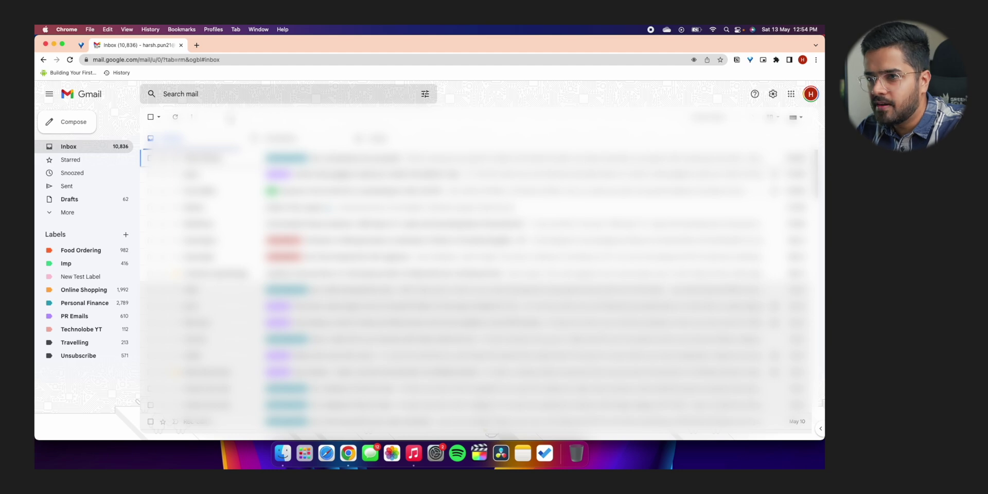
pyautogui.click(243, 94)
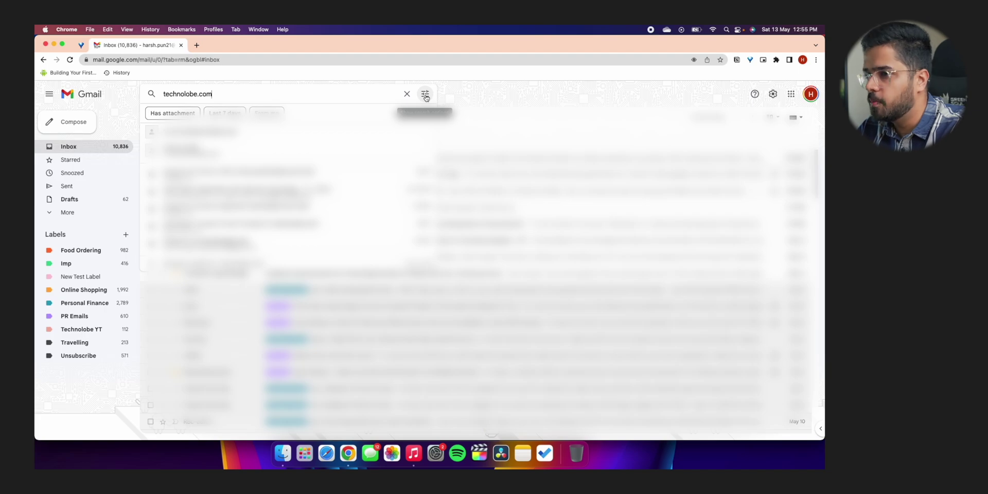
pyautogui.click(425, 95)
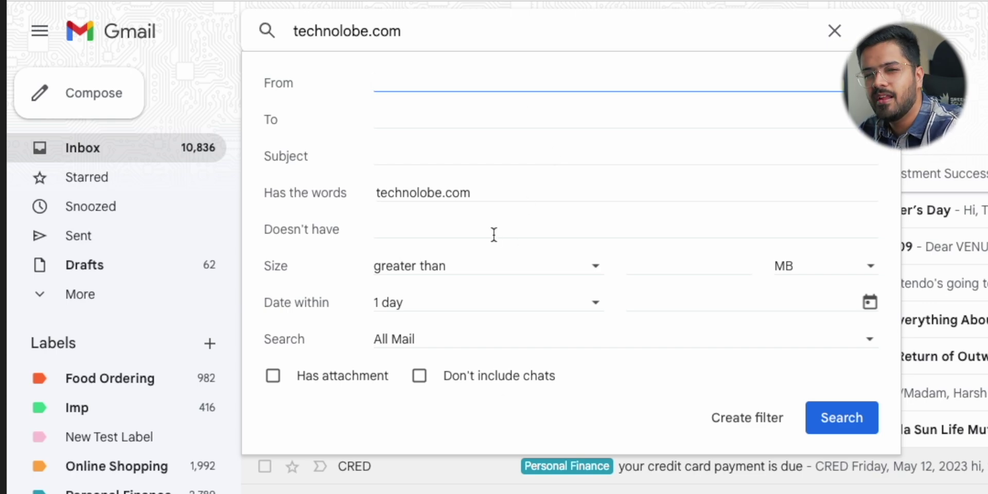
pyautogui.tripleClick(435, 193)
pyautogui.press('BackSpace')
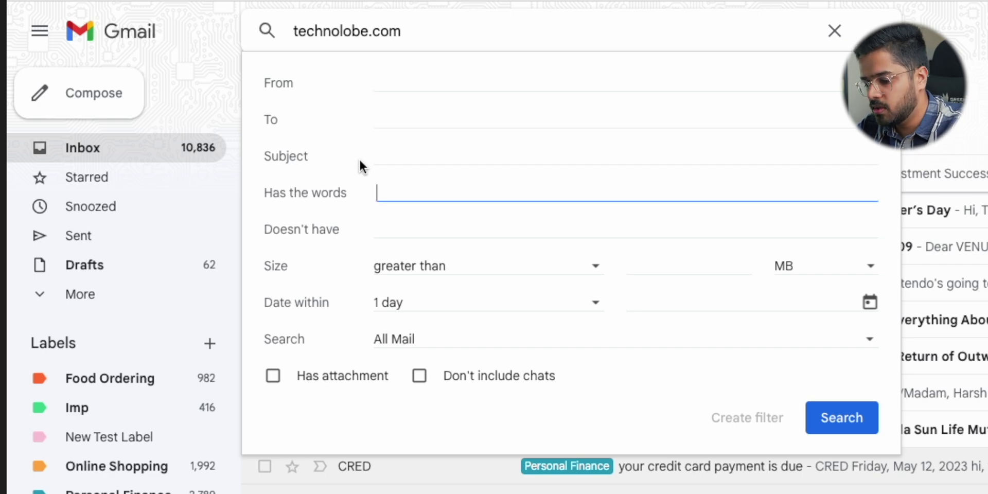
pyautogui.write('@te')
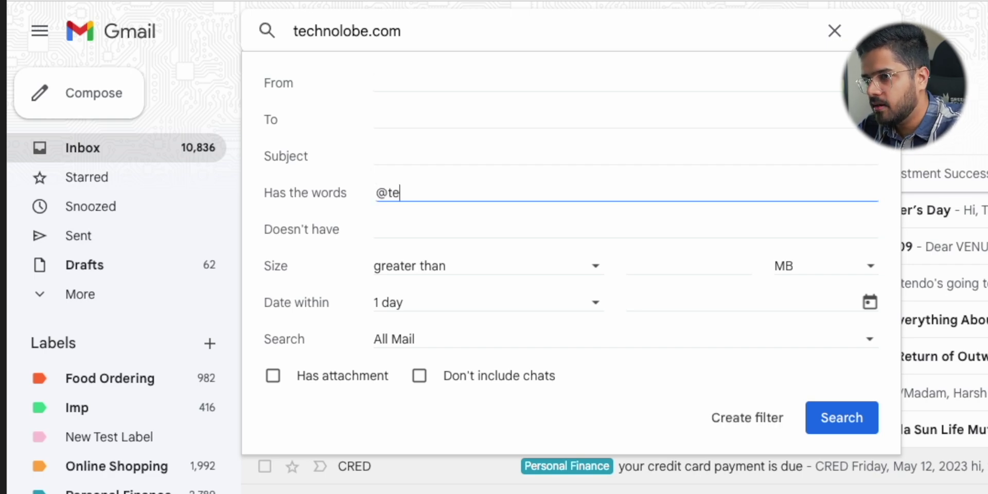
pyautogui.write('chnolobe.')
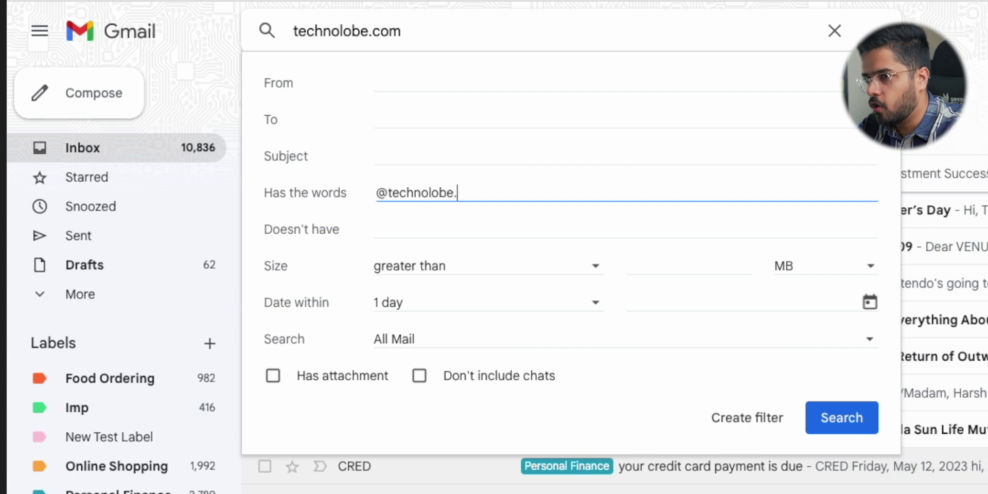
pyautogui.write('com')
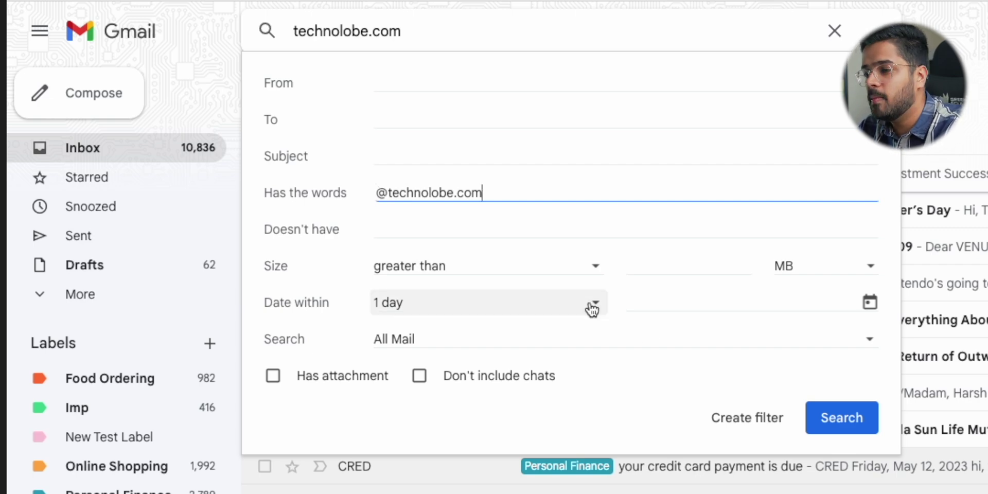
pyautogui.click(757, 424)
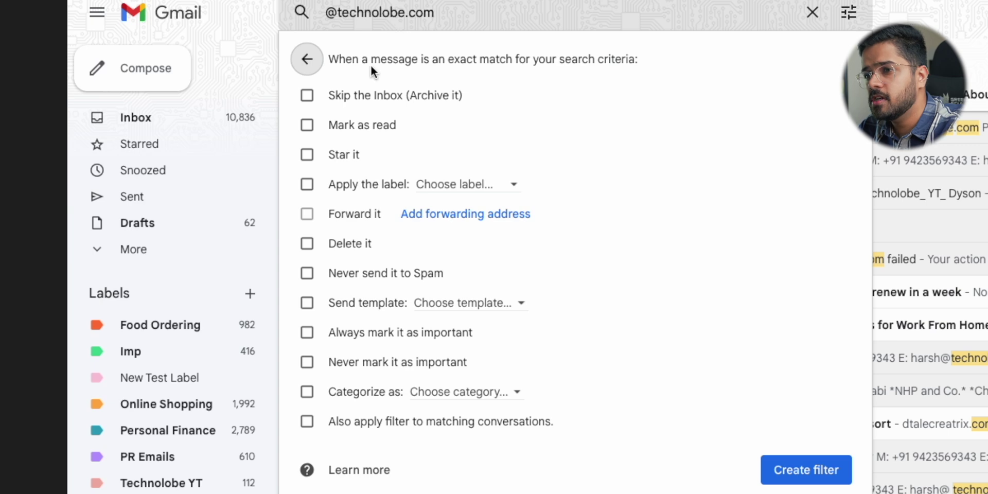
# Make the filter apply Technolobe YT, always mark important, and skip the Inbox.
pyautogui.click(354, 186)
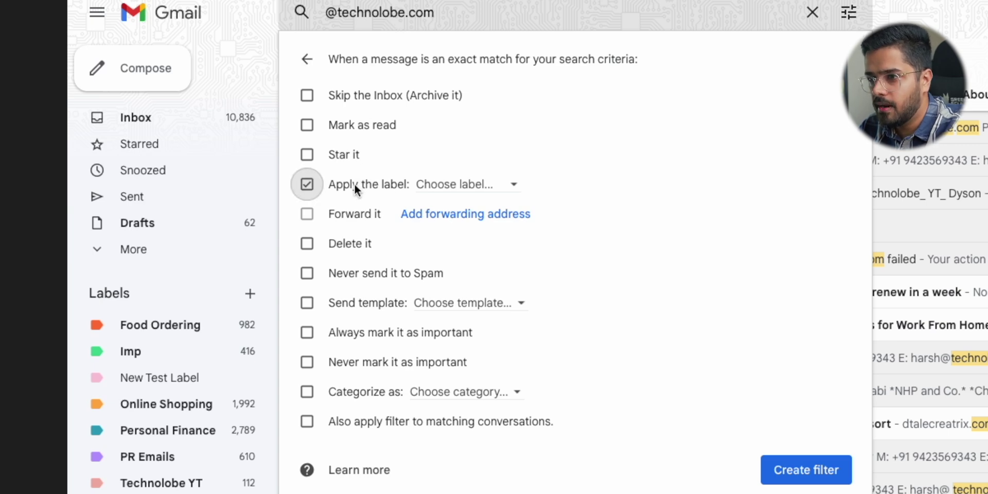
pyautogui.click(509, 188)
pyautogui.click(548, 409)
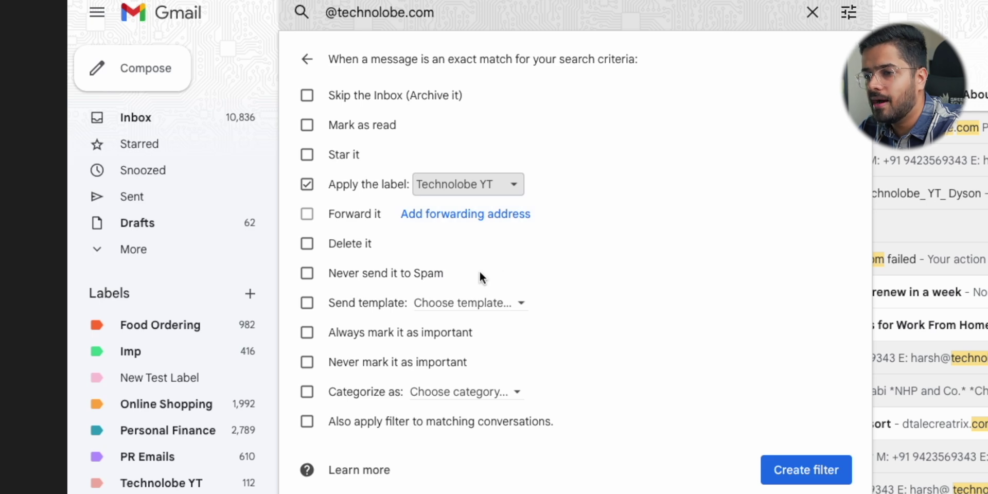
pyautogui.click(378, 332)
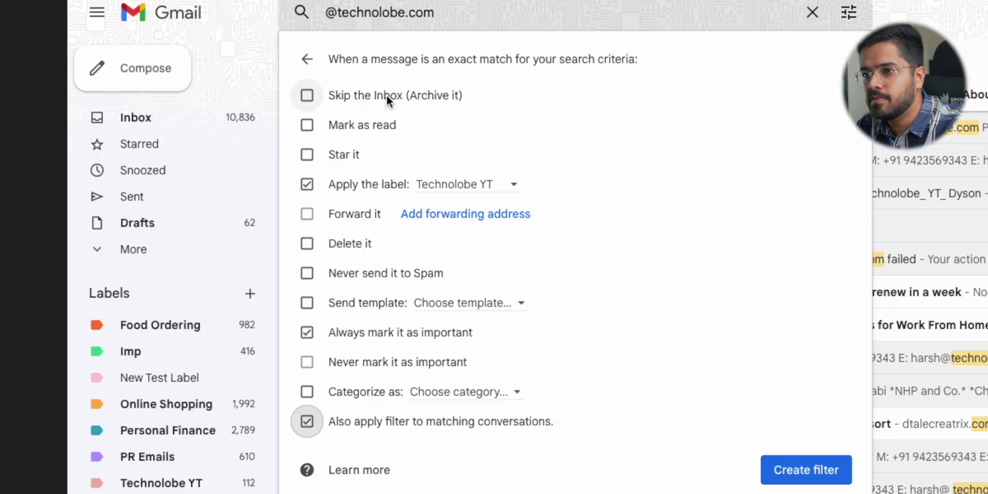
pyautogui.click(387, 95)
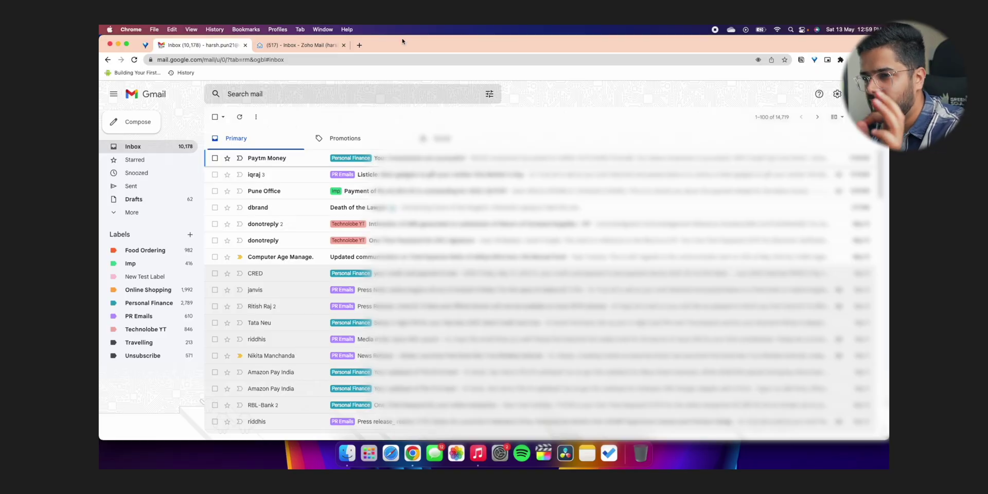
pyautogui.click(135, 60)
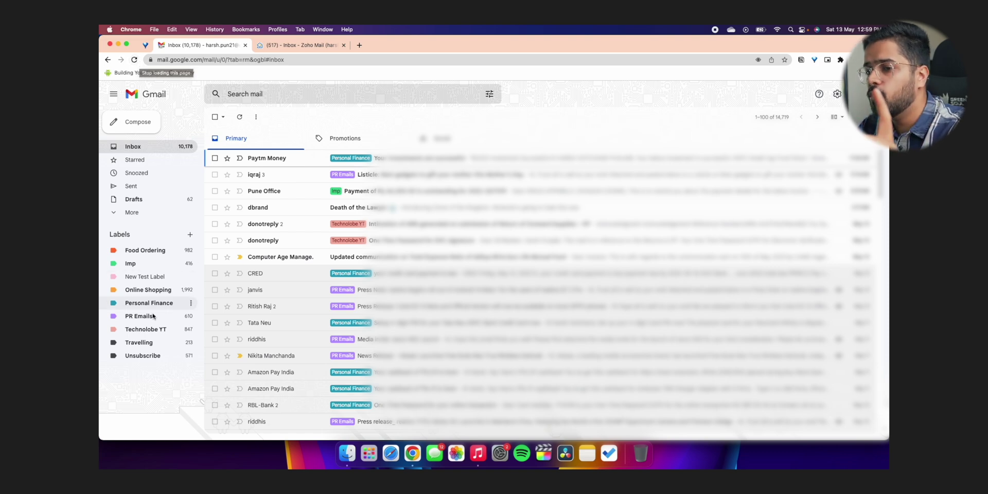
pyautogui.click(164, 329)
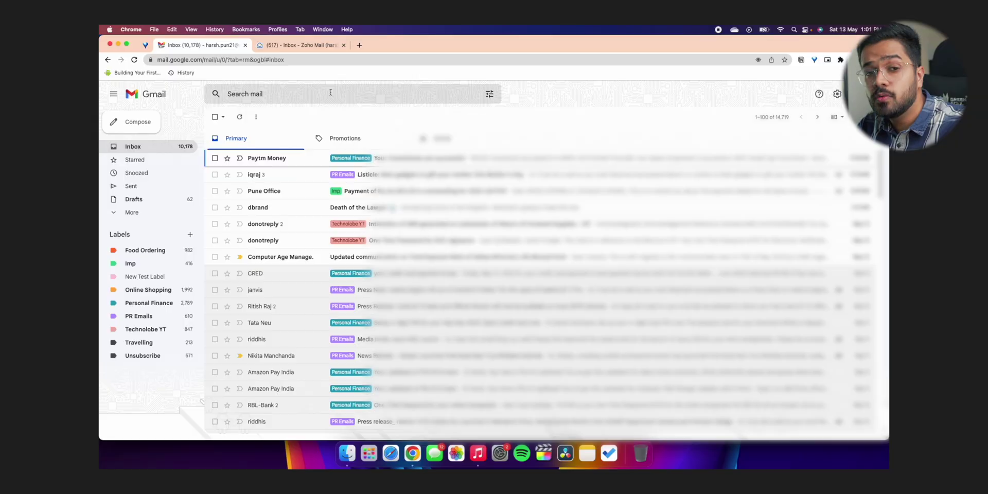
# Search for 'unsubs' and build a filter that applies the Unsubscribe label.
pyautogui.click(320, 92)
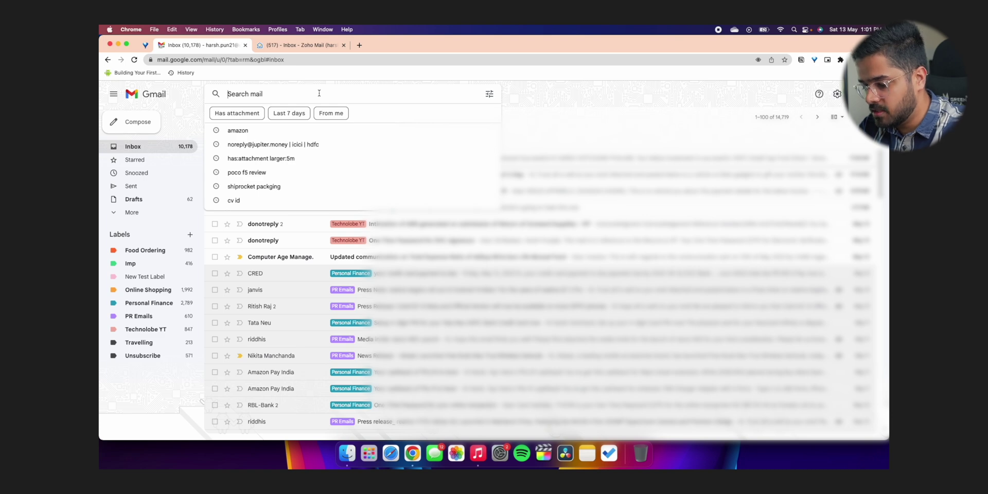
pyautogui.write('unsubscribe')
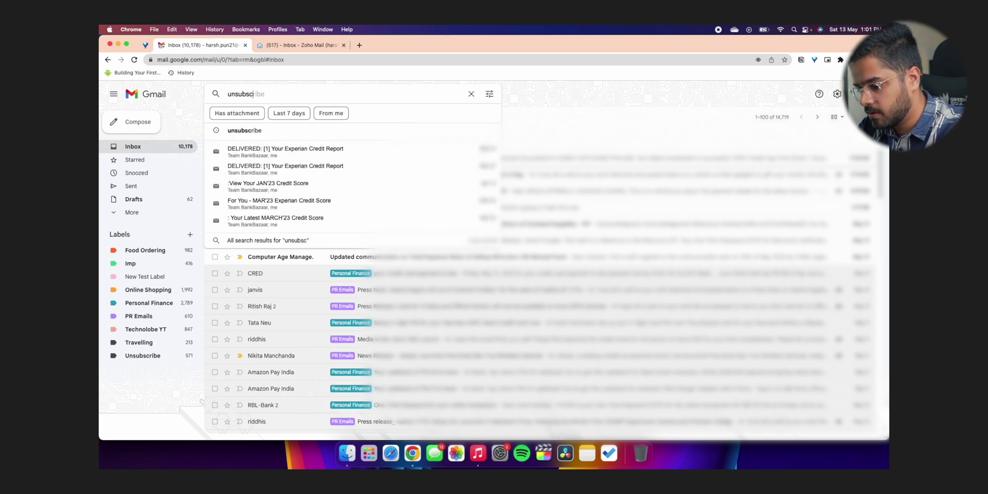
pyautogui.click(490, 94)
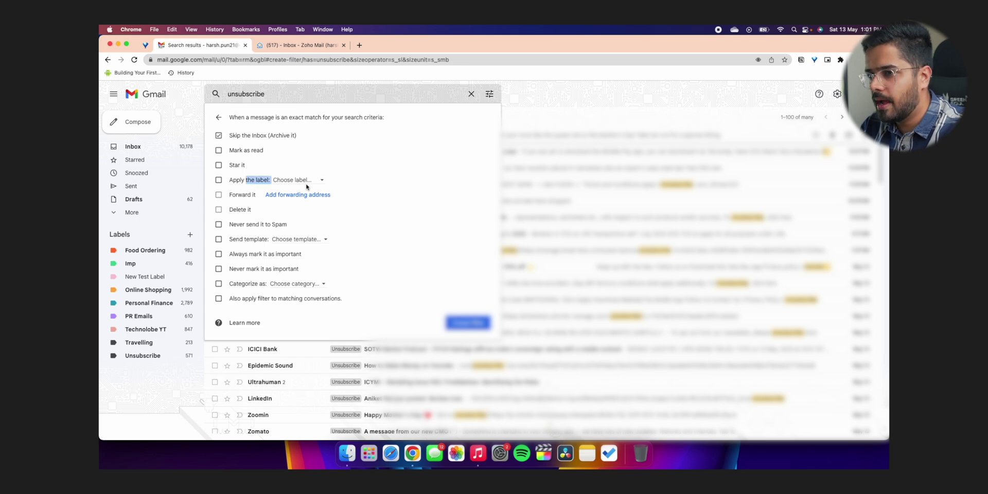
pyautogui.click(231, 183)
pyautogui.click(323, 319)
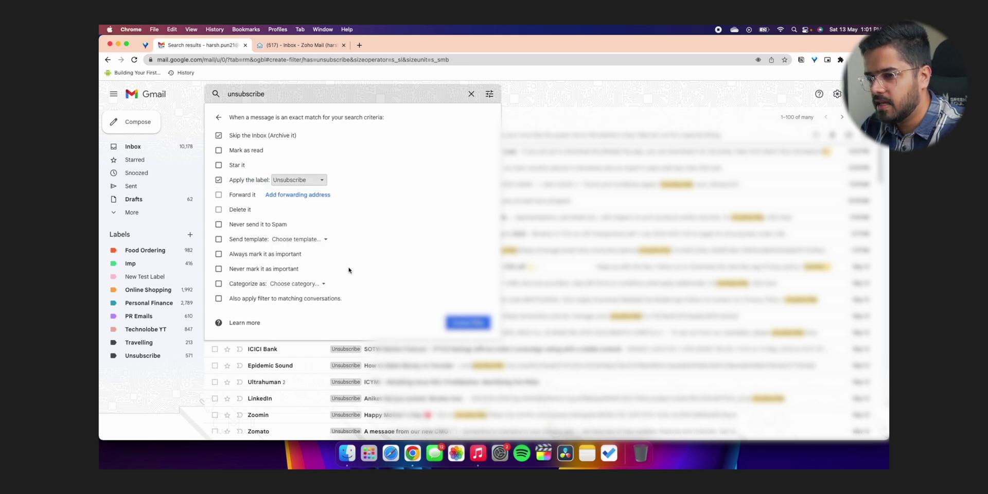